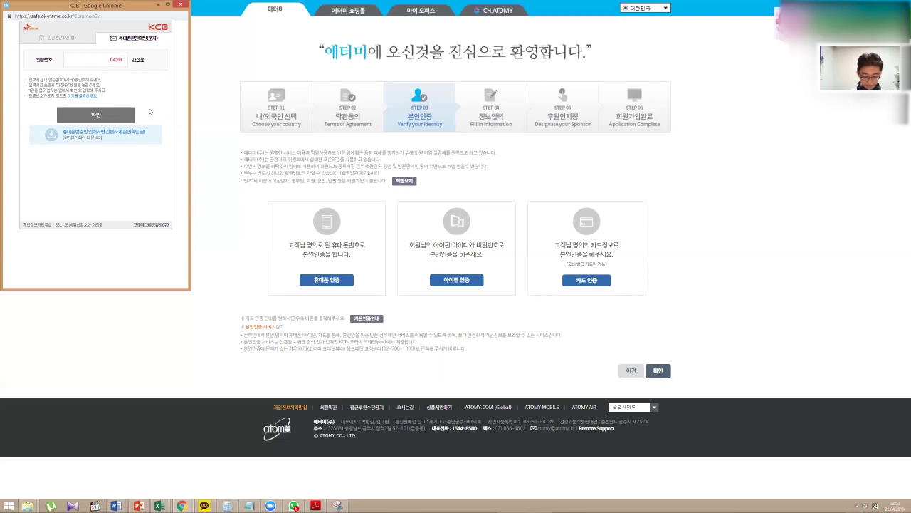
# Confirm the phone with the received SMS code and complete the KCB identity verification.
pyautogui.click(109, 64)
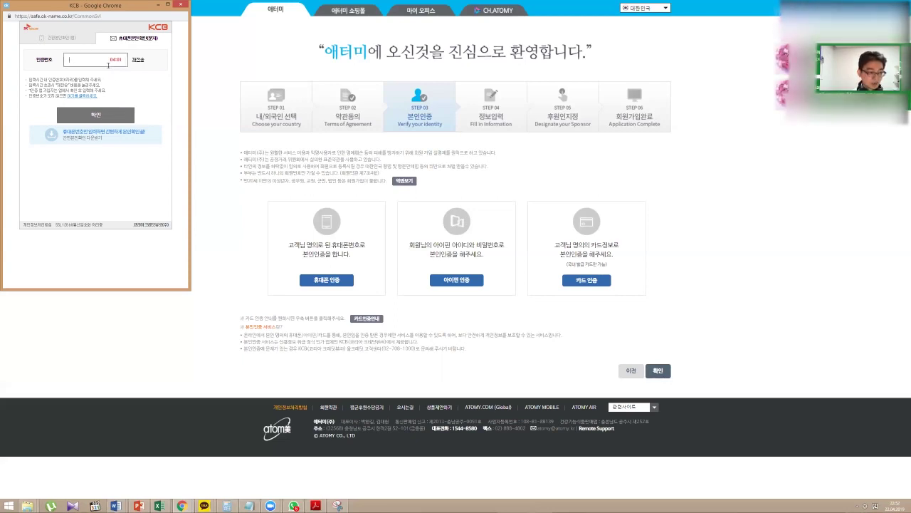
pyautogui.write('123456')
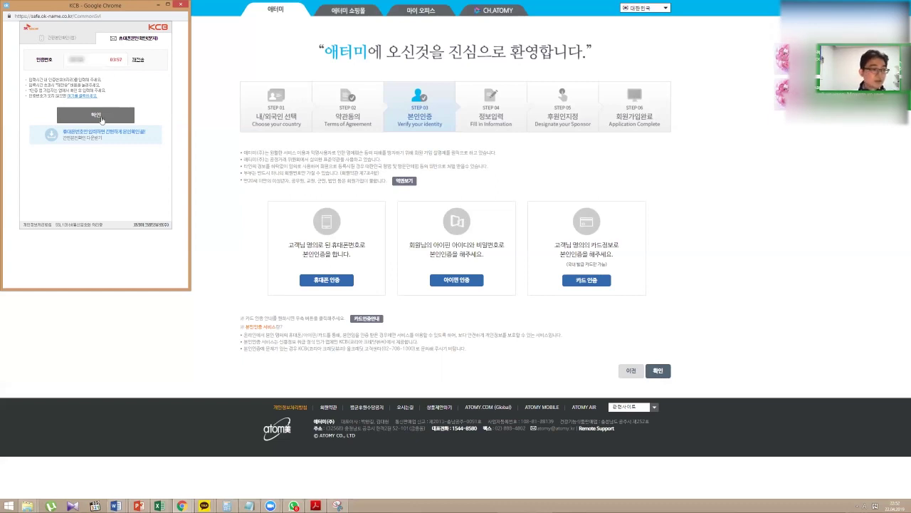
pyautogui.click(102, 117)
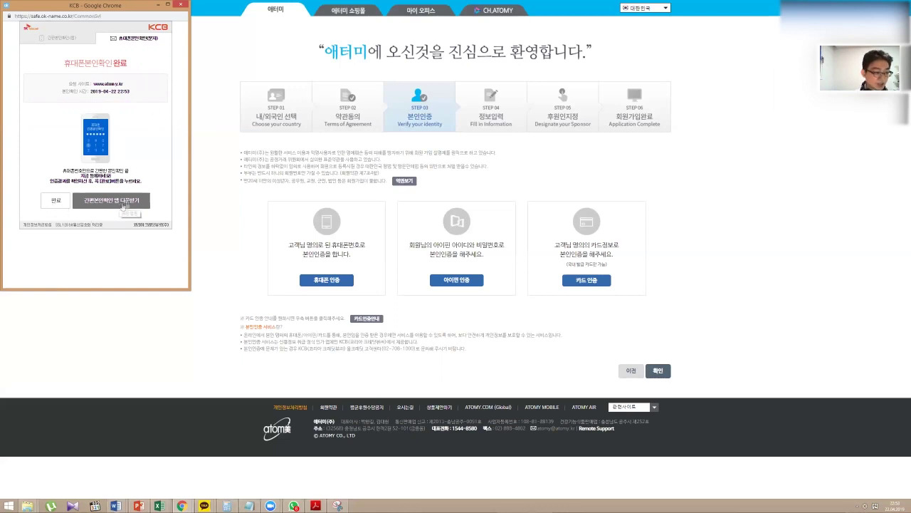
pyautogui.click(55, 203)
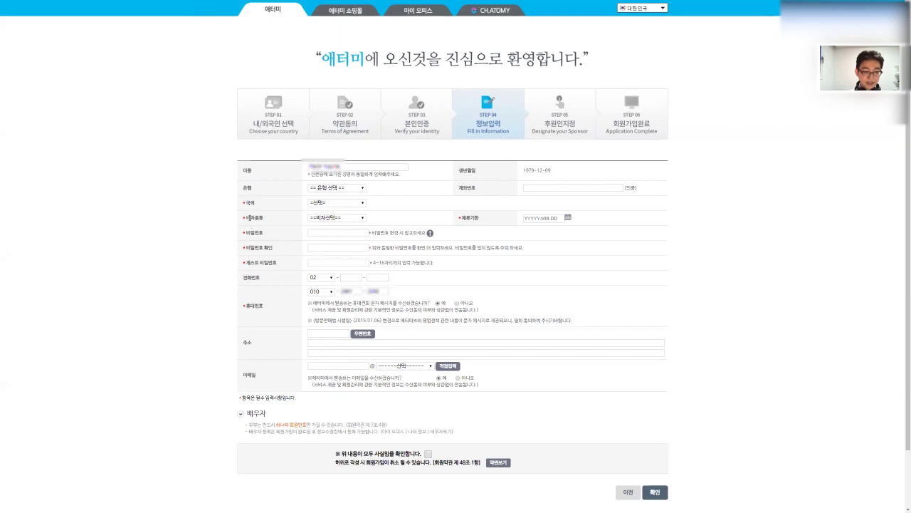
# Open the 국적 nationality dropdown on the Step 4 정보입력 form.
pyautogui.click(331, 203)
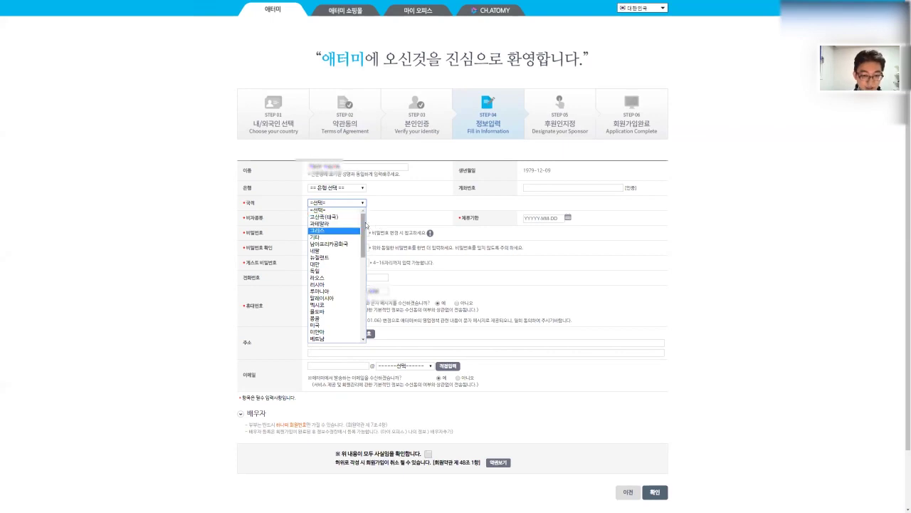
# Select 카자흐스탄 (Kazakhstan) from the 국적 nationality list.
pyautogui.moveTo(366, 225); pyautogui.dragTo(386, 214)
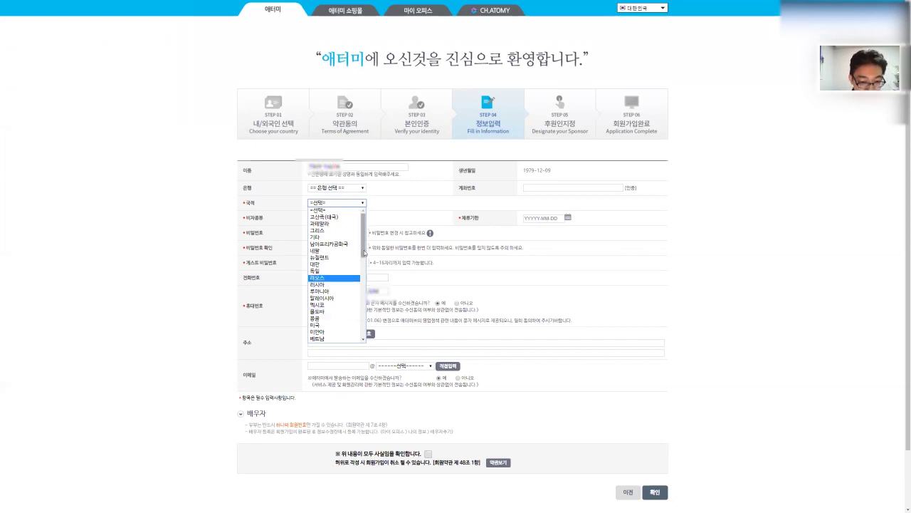
pyautogui.scroll(-2, 368, 272)
pyautogui.scroll(-2, 369, 272)
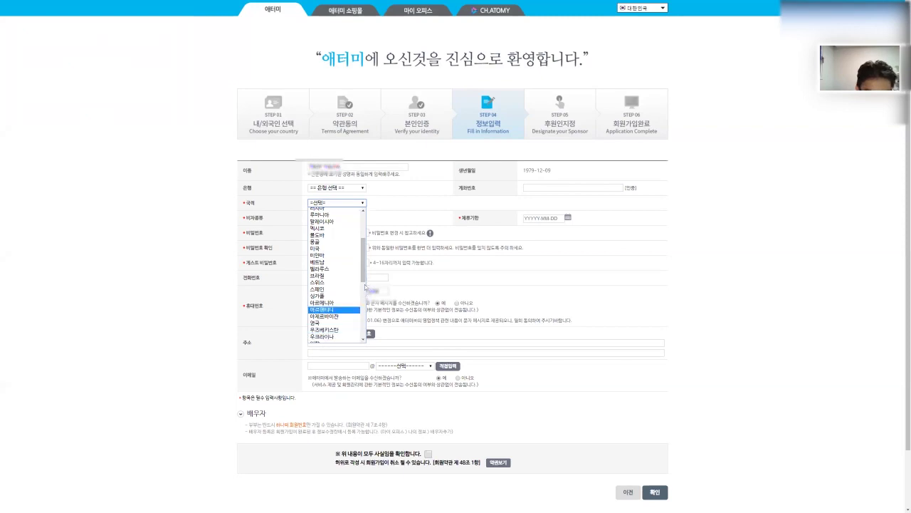
pyautogui.scroll(-5, 360, 285)
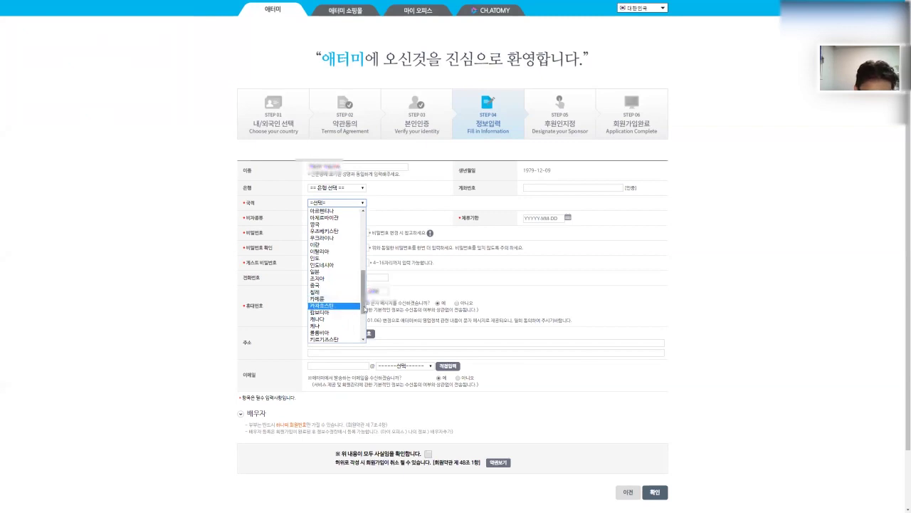
pyautogui.scroll(-3, 354, 311)
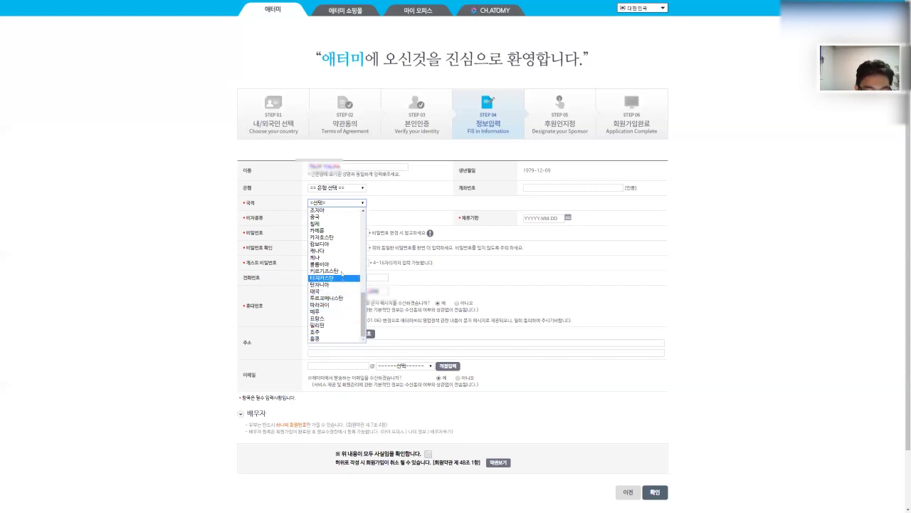
pyautogui.click(183, 205)
pyautogui.click(340, 203)
pyautogui.scroll(-10, 349, 270)
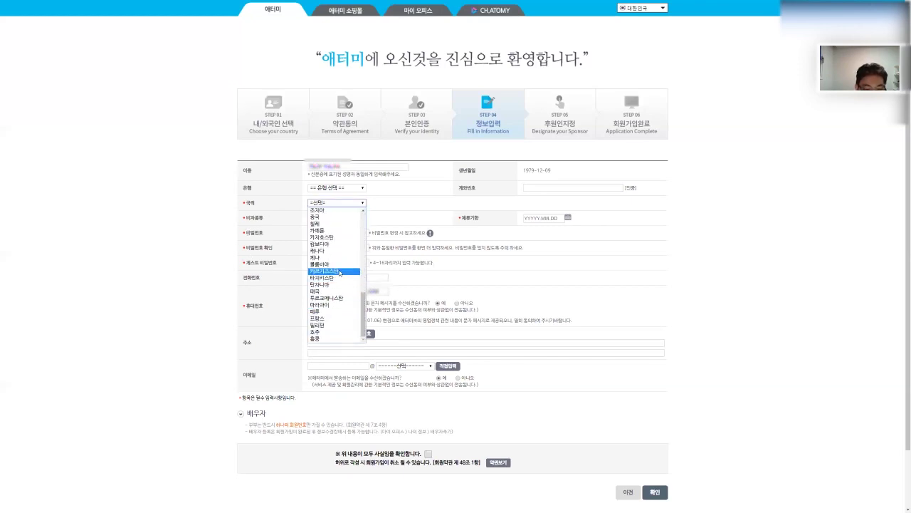
pyautogui.click(324, 237)
pyautogui.click(347, 223)
# Choose visa type F4 and set the 체류기한 stay expiry date to 2020-03-10.
pyautogui.click(334, 238)
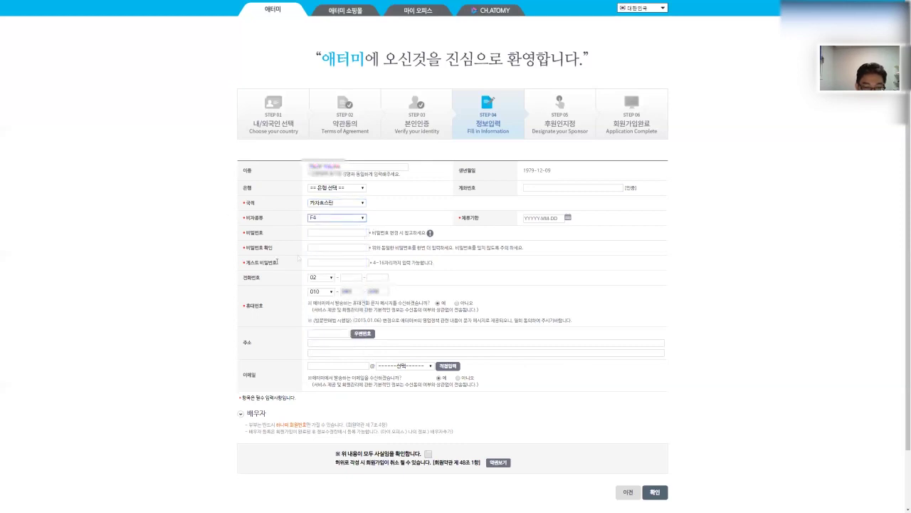
pyautogui.click(528, 219)
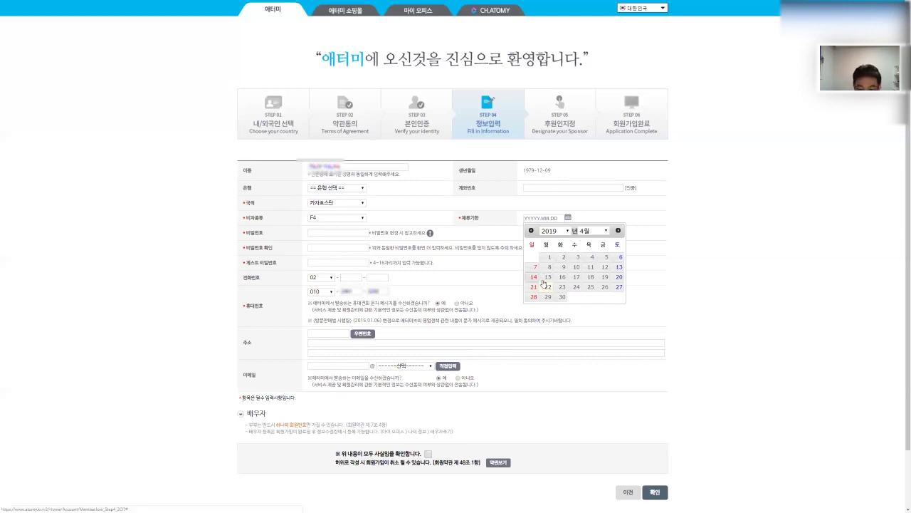
pyautogui.click(567, 231)
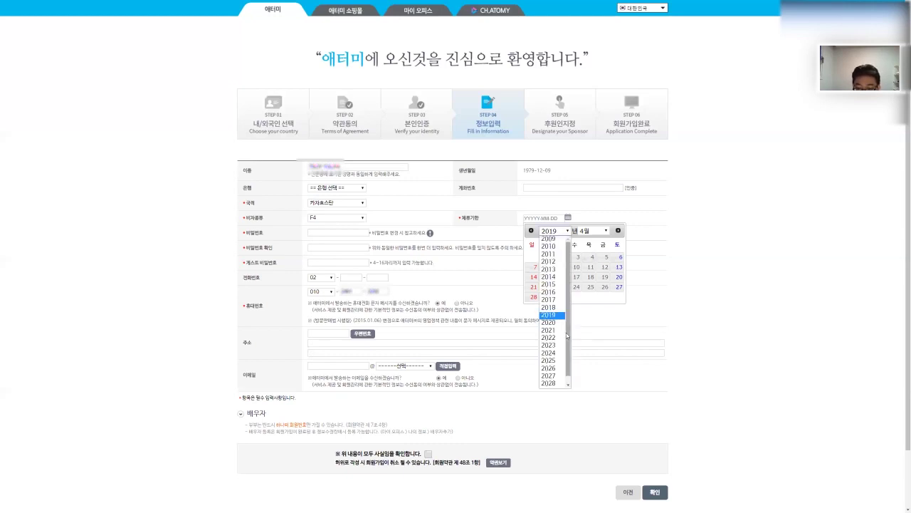
pyautogui.click(548, 321)
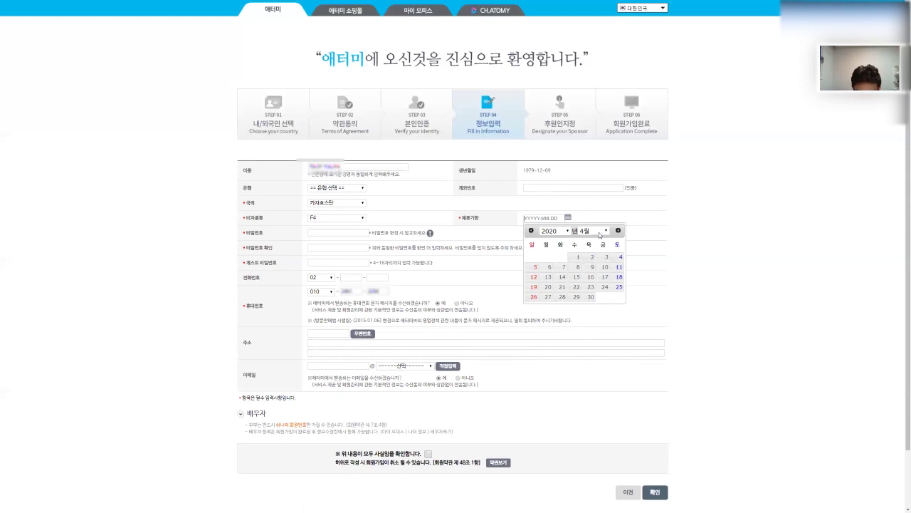
pyautogui.click(600, 235)
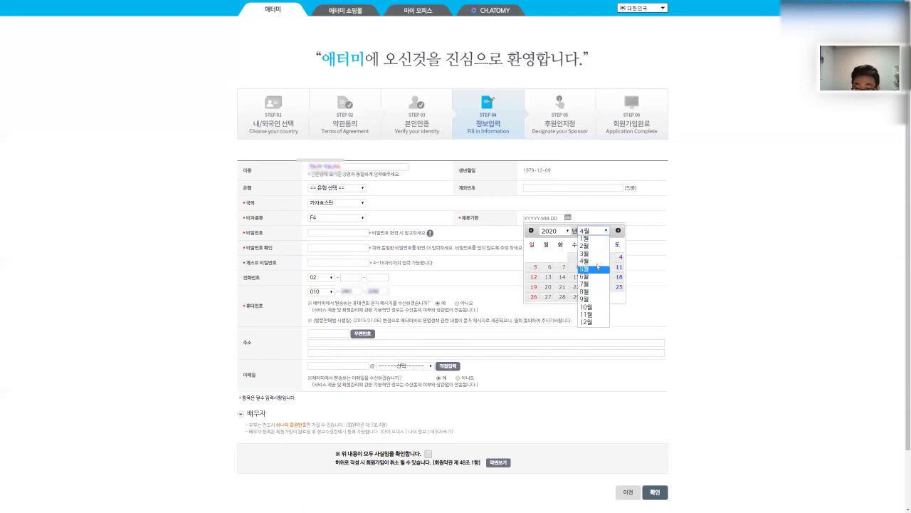
pyautogui.click(598, 259)
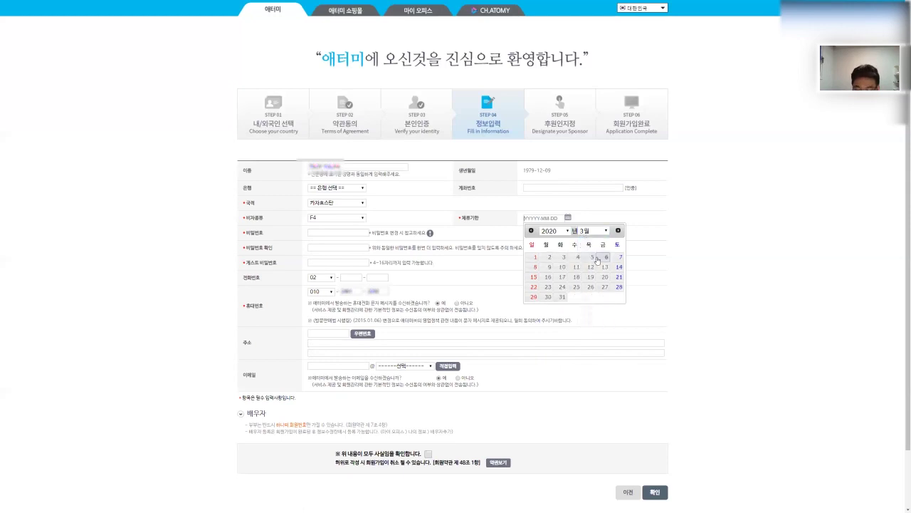
pyautogui.click(563, 267)
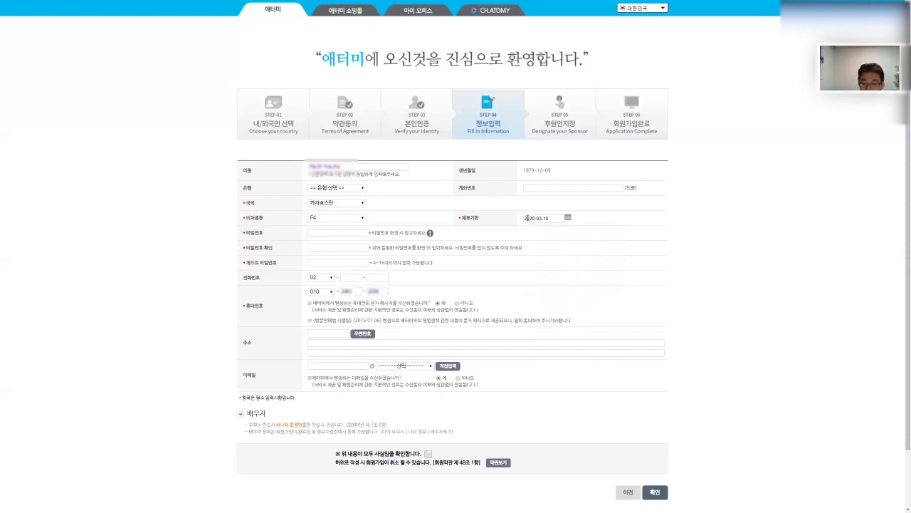
# Enter the account password in the 비밀번호 field.
pyautogui.click(322, 233)
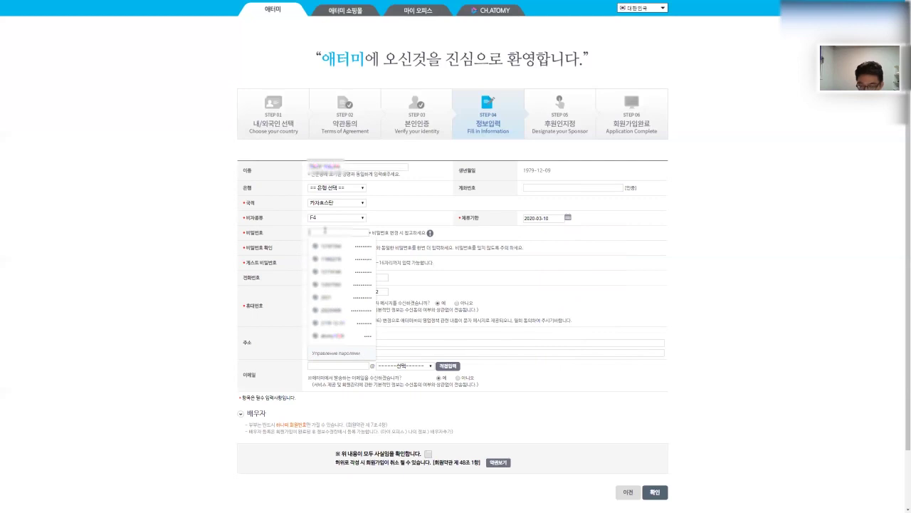
pyautogui.write('1')
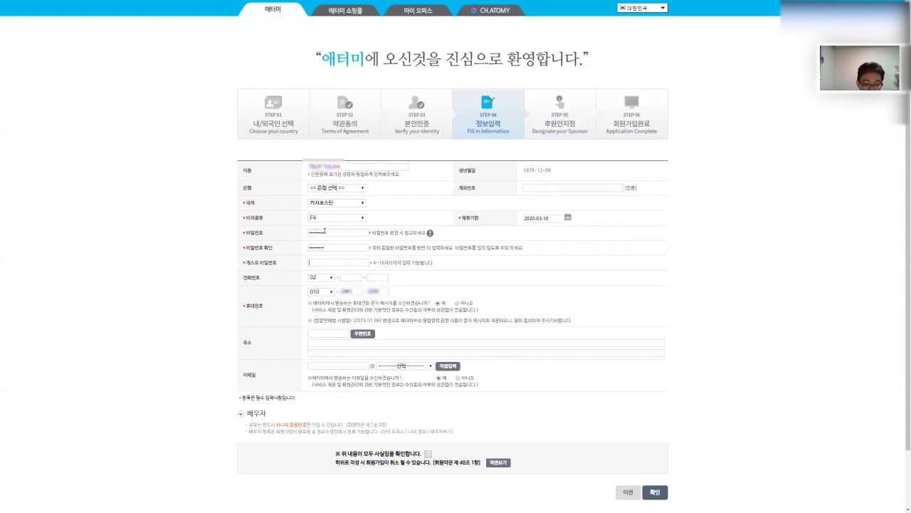
# Enter a guest password, tick the truth declaration checkbox, and submit the Step 4 form.
pyautogui.click(345, 262)
pyautogui.write('1234')
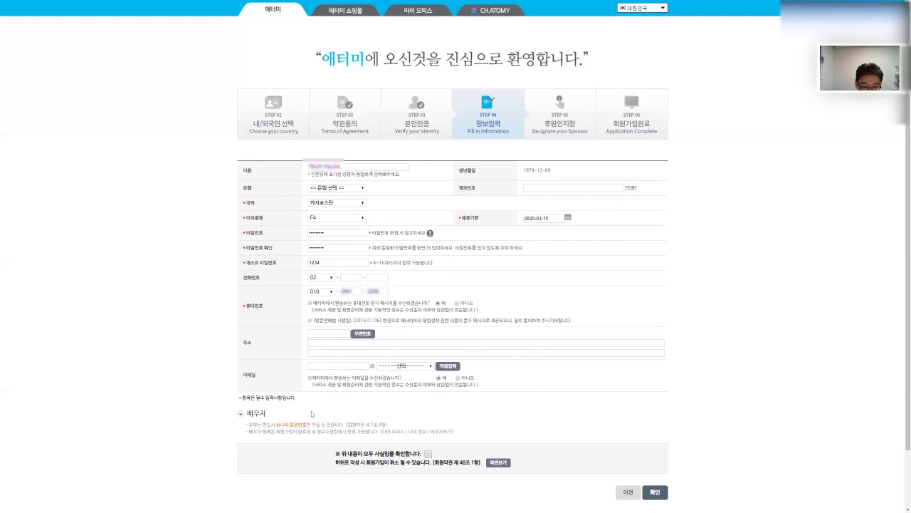
pyautogui.click(428, 454)
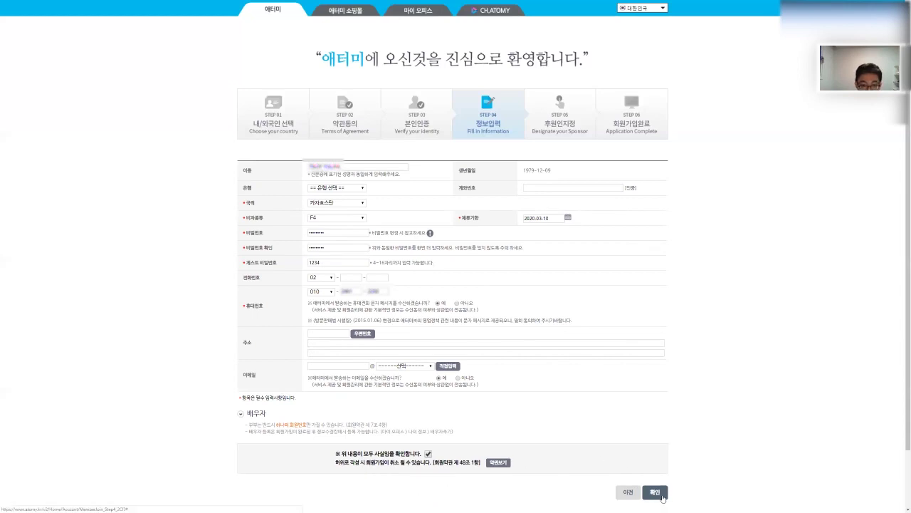
pyautogui.click(662, 497)
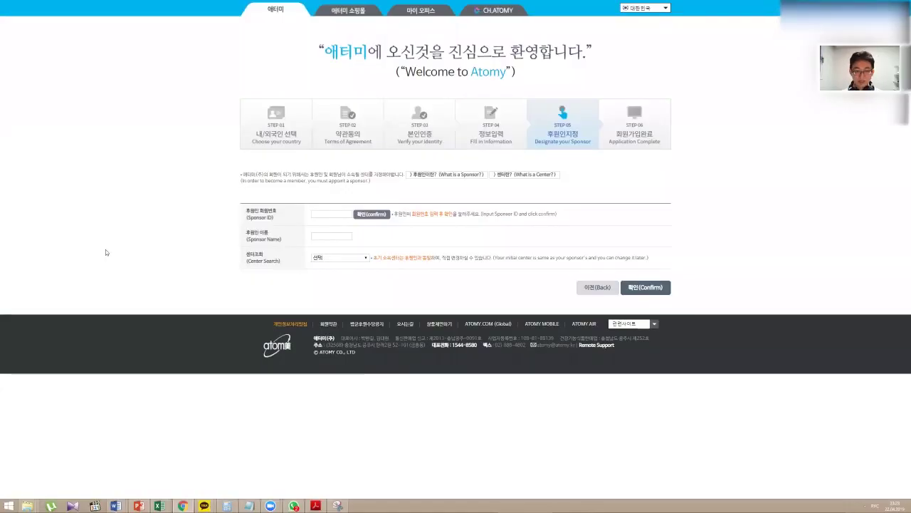
# Enter the sponsor's member ID and confirm it in the sponsor verification popup.
pyautogui.click(339, 214)
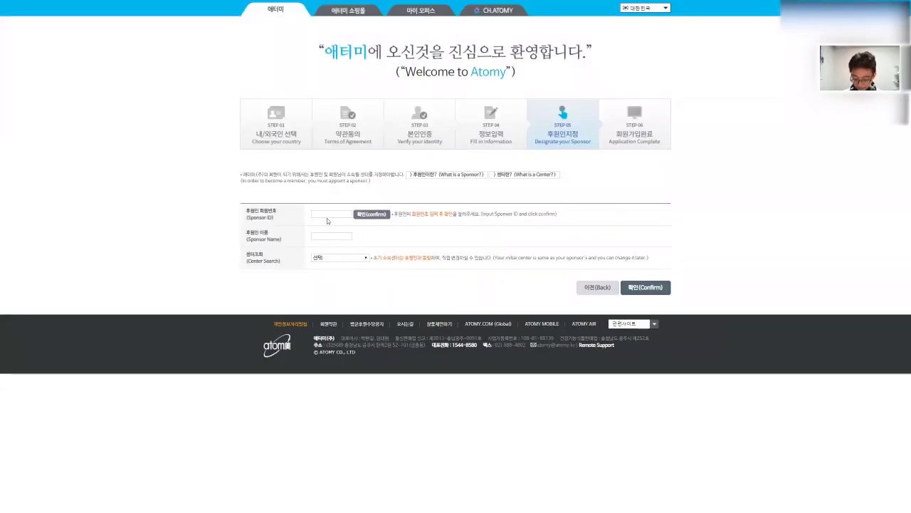
pyautogui.write('12345')
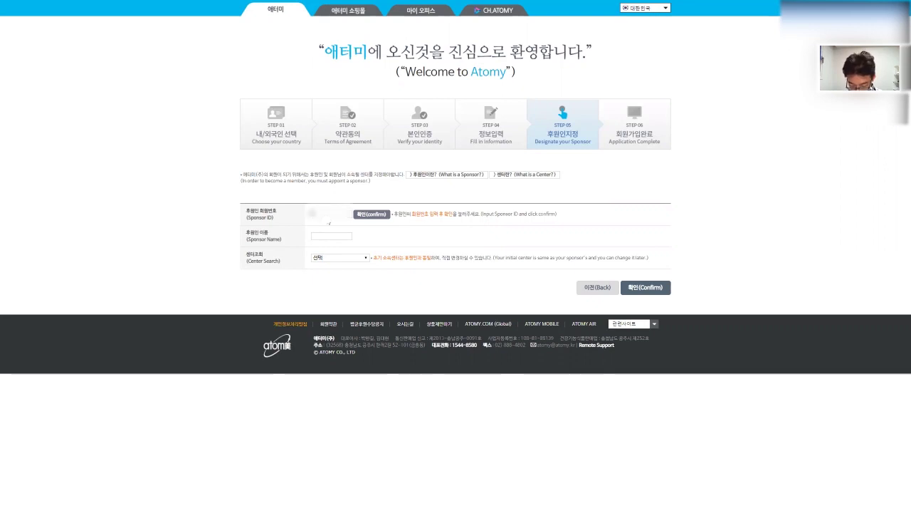
pyautogui.write('678')
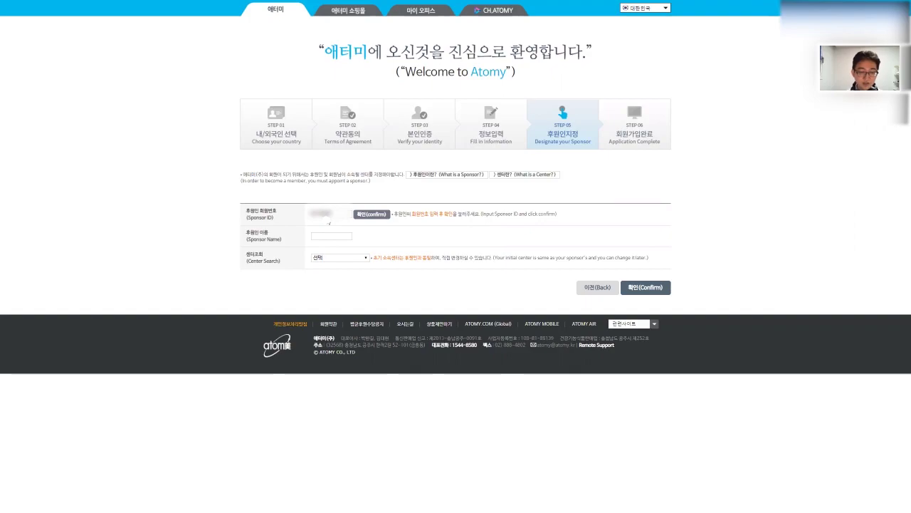
pyautogui.click(373, 214)
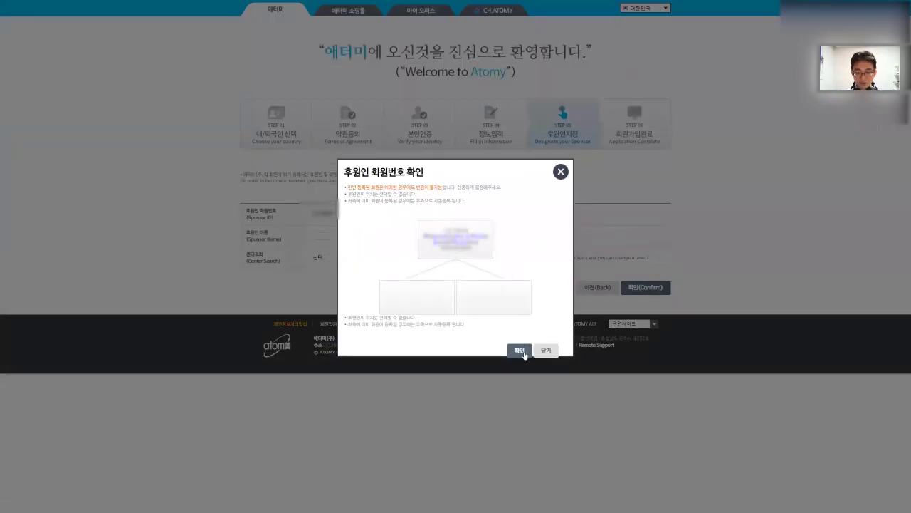
pyautogui.click(524, 353)
pyautogui.click(366, 259)
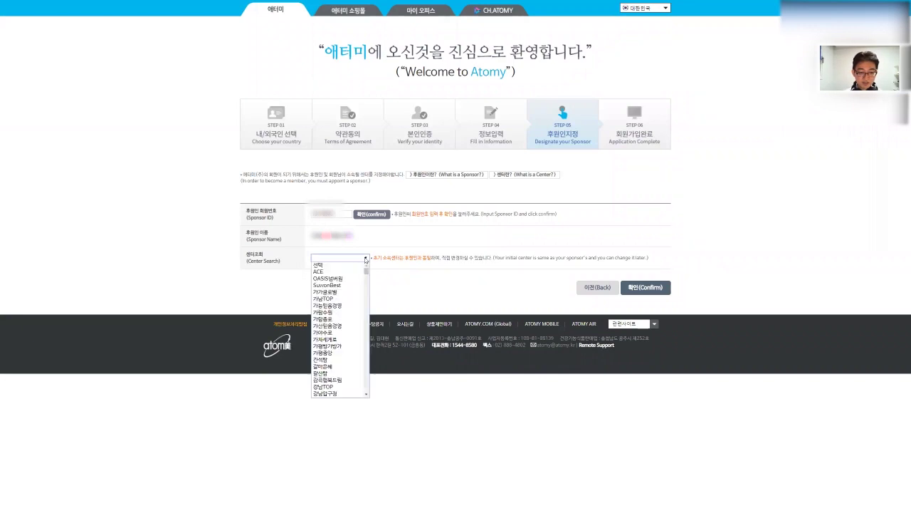
pyautogui.moveTo(368, 275)
pyautogui.mouseDown()
pyautogui.moveTo(375, 403)
pyautogui.moveTo(368, 305)
pyautogui.moveTo(376, 267)
pyautogui.moveTo(380, 401)
pyautogui.moveTo(366, 365)
pyautogui.moveTo(371, 276)
pyautogui.mouseUp()
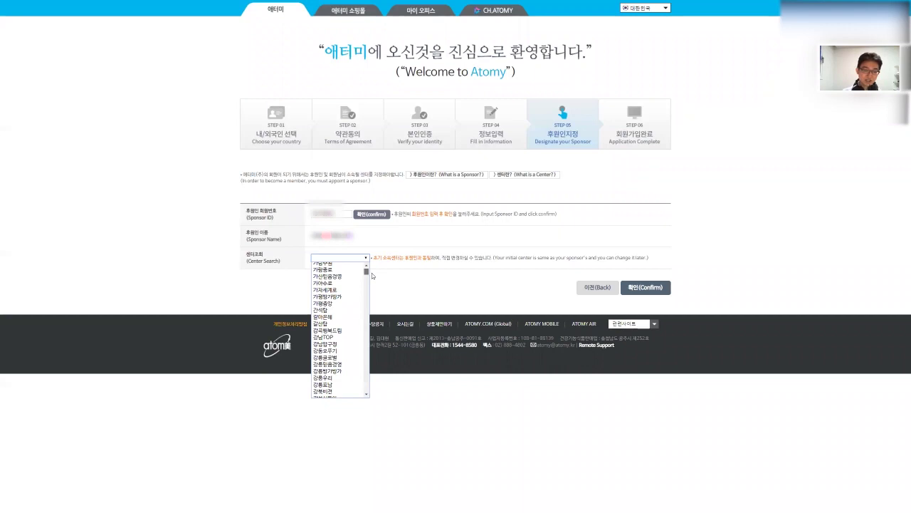
pyautogui.moveTo(371, 276); pyautogui.dragTo(372, 268)
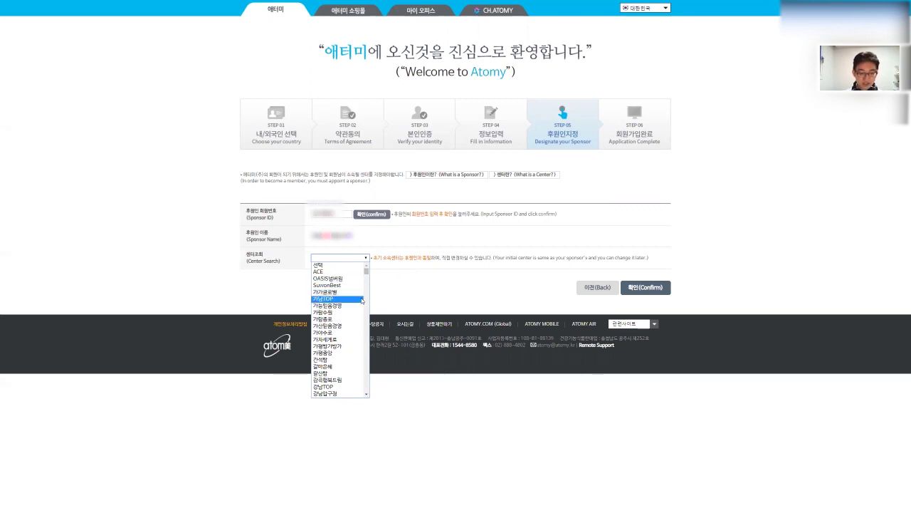
pyautogui.scroll(-10, 360, 299)
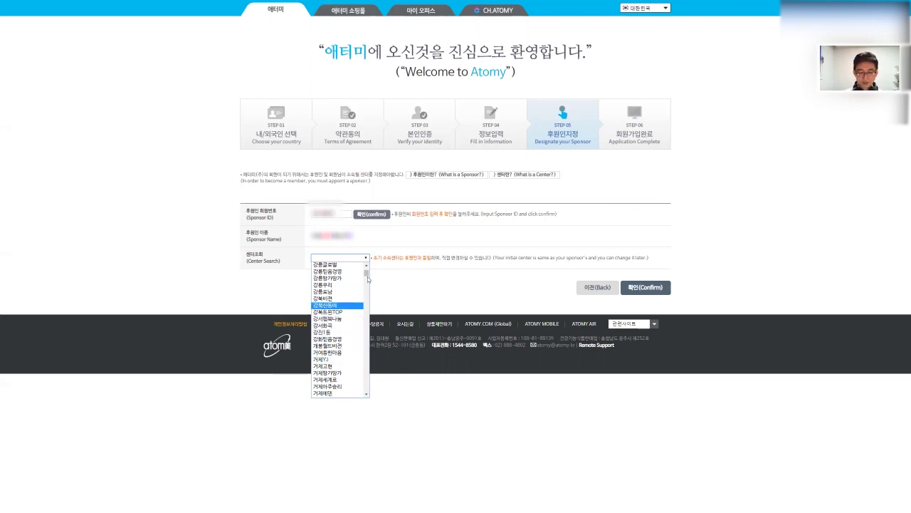
pyautogui.scroll(-3, 353, 307)
pyautogui.scroll(-12, 351, 311)
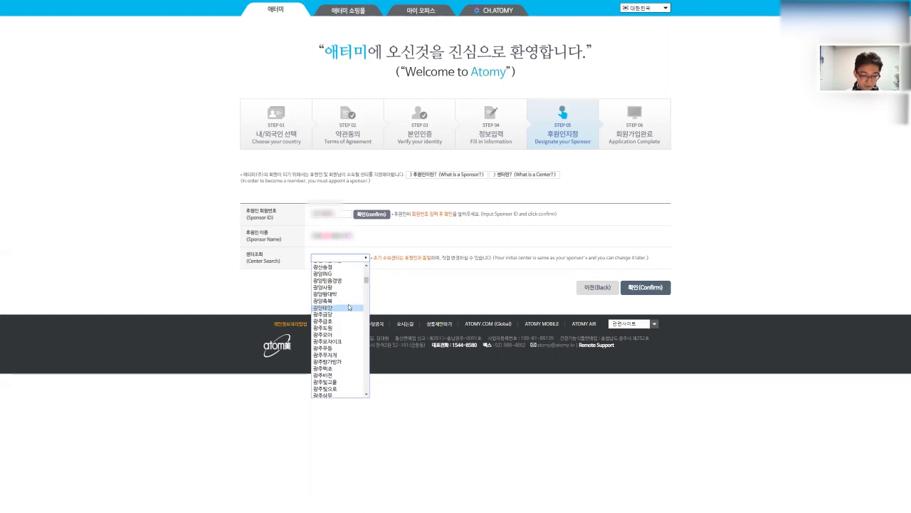
pyautogui.scroll(-3, 349, 308)
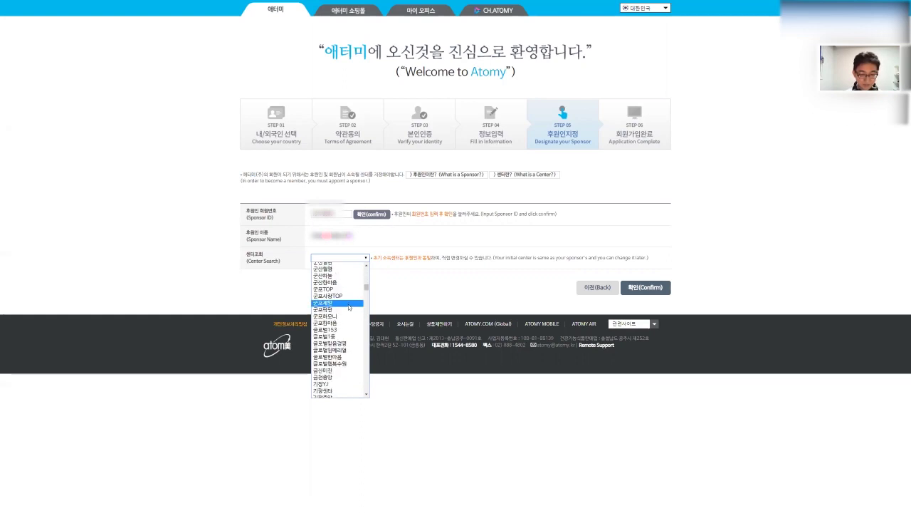